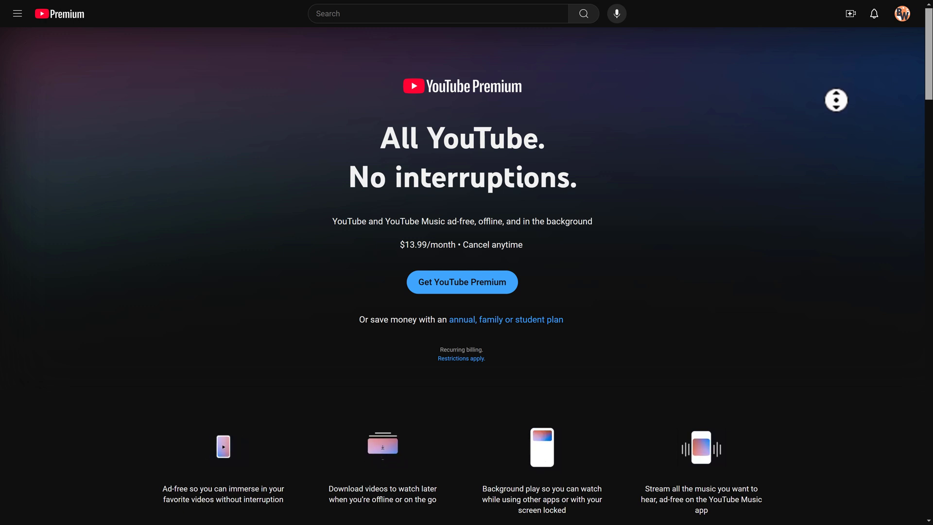
pyautogui.scroll(-2, 836, 110)
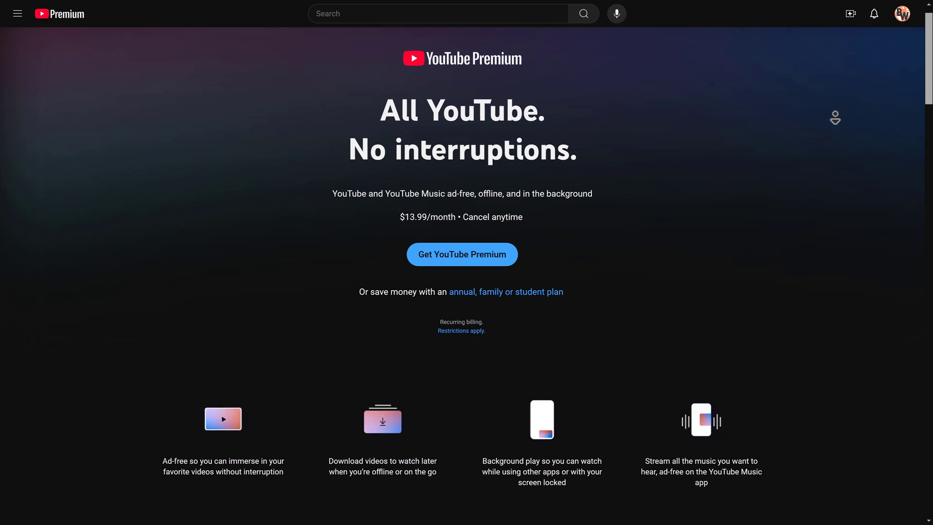
pyautogui.scroll(-1, 835, 121)
pyautogui.scroll(-1, 836, 120)
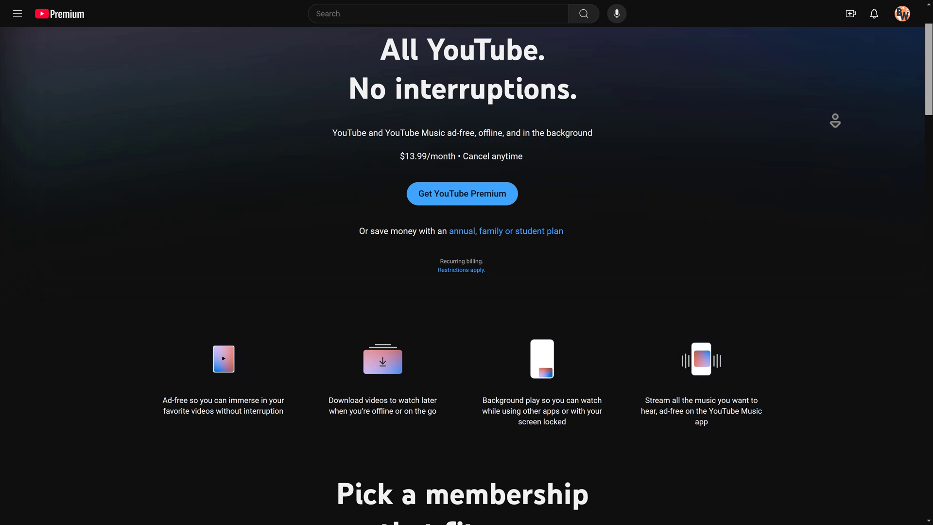
pyautogui.scroll(-1, 836, 120)
pyautogui.scroll(-1, 836, 121)
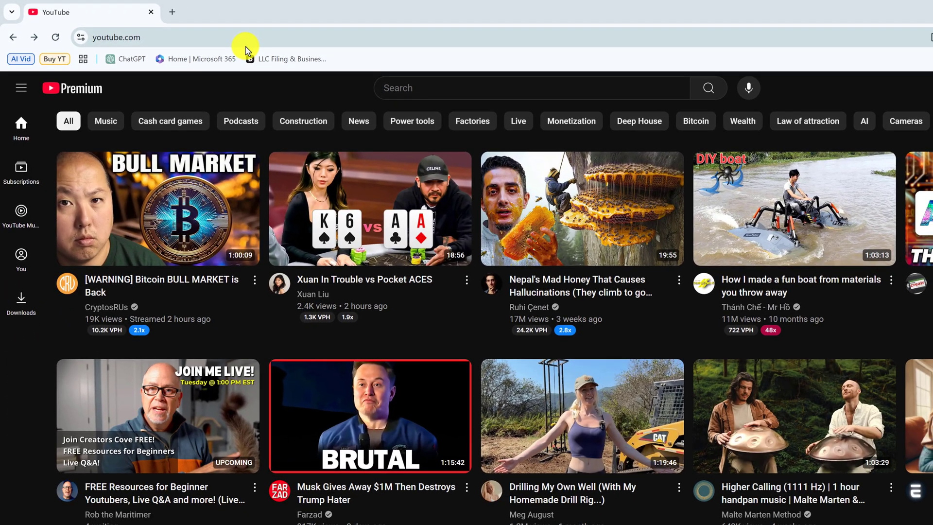
# Go to the account's Purchases and memberships page, showing Premium individual at $13.99/mo
pyautogui.click(247, 42)
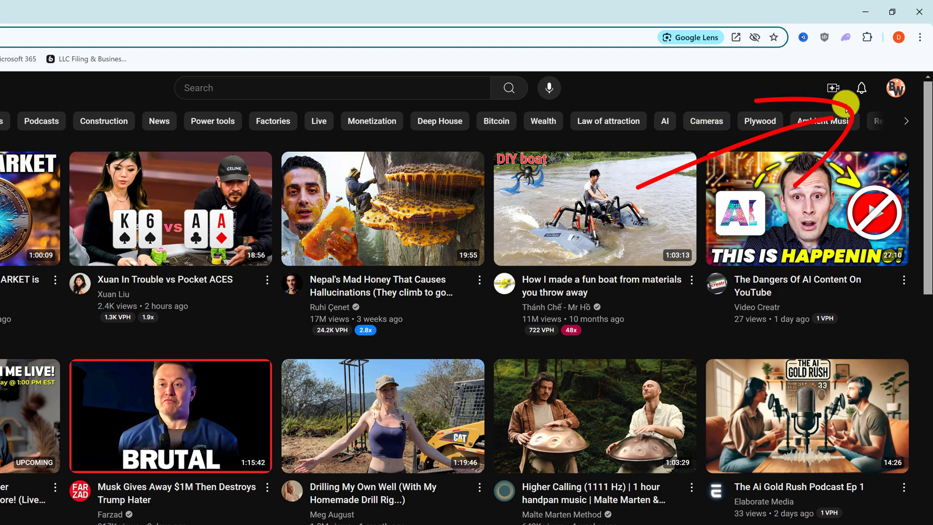
pyautogui.click(891, 94)
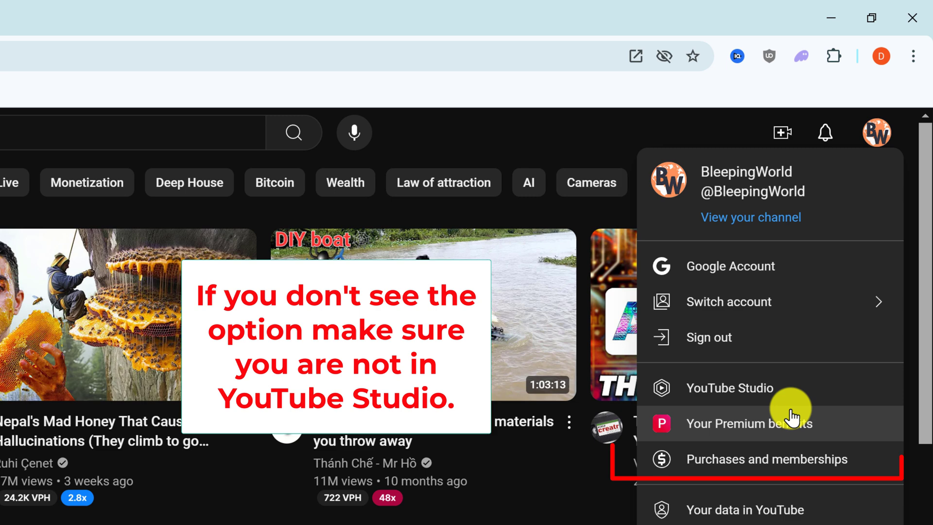
pyautogui.click(797, 467)
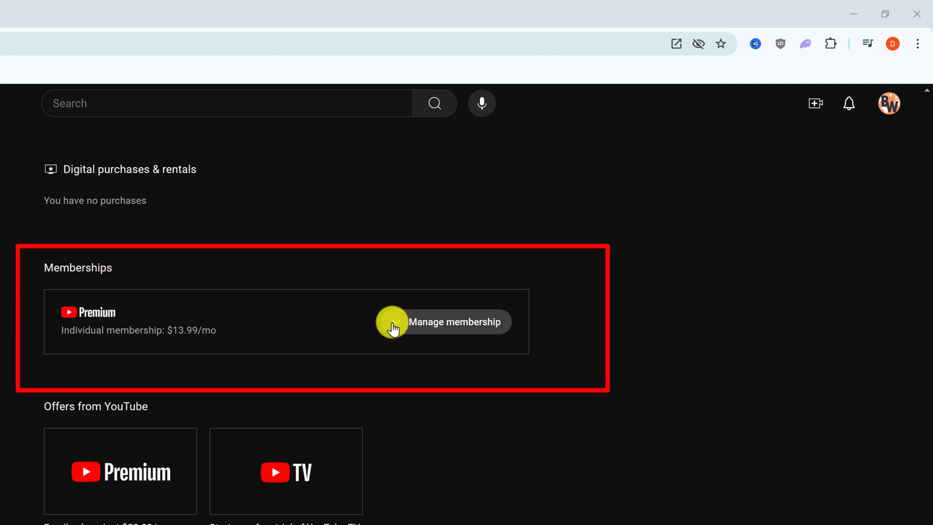
# Expand the Premium membership to show the Nov 6 trial end and cancel options
pyautogui.click(394, 327)
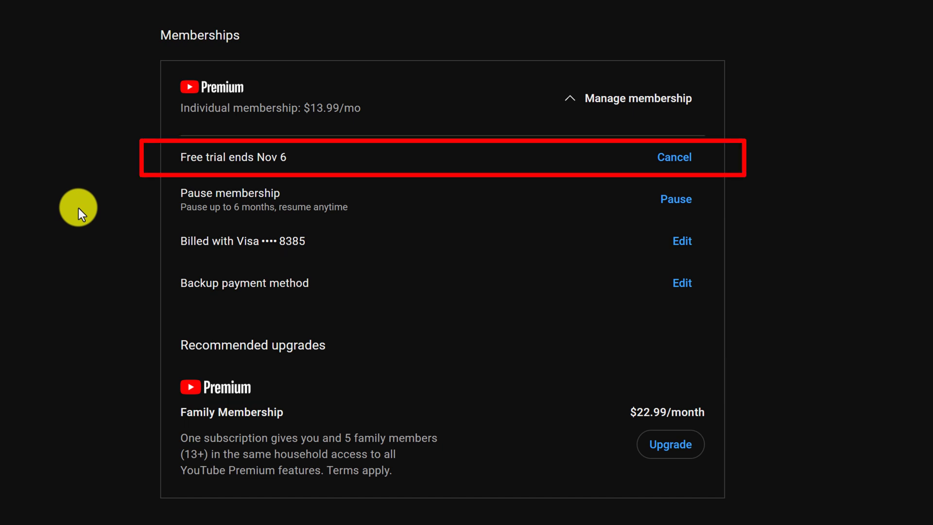
# Confirm the cancellation, with Premium access continuing until Nov 6, 2024
pyautogui.click(651, 162)
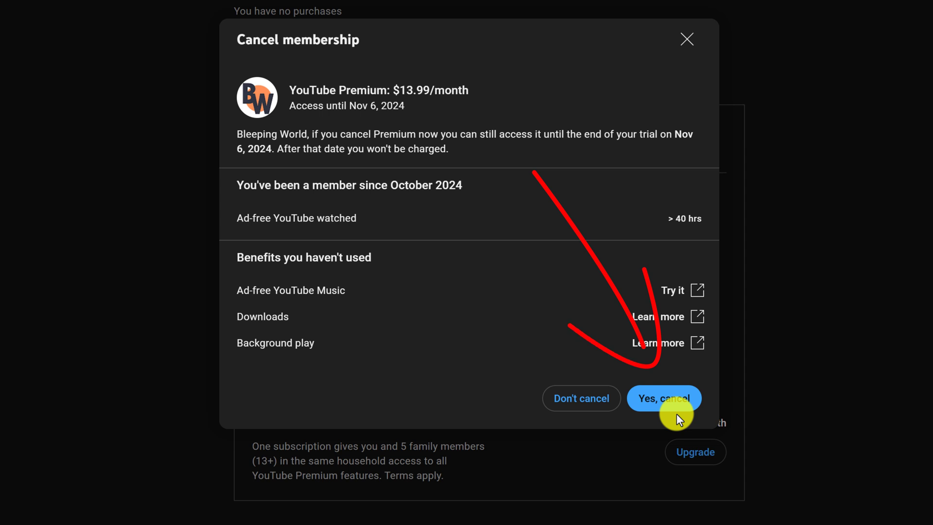
pyautogui.click(683, 400)
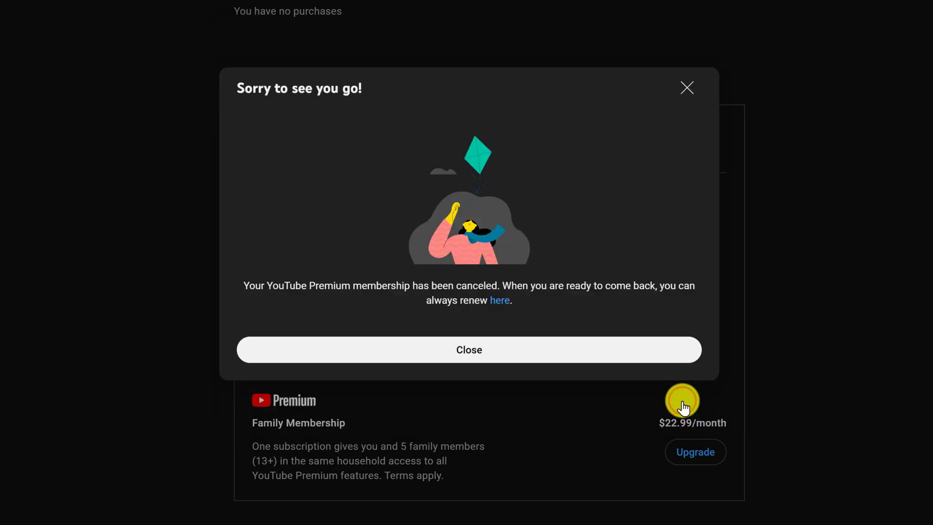